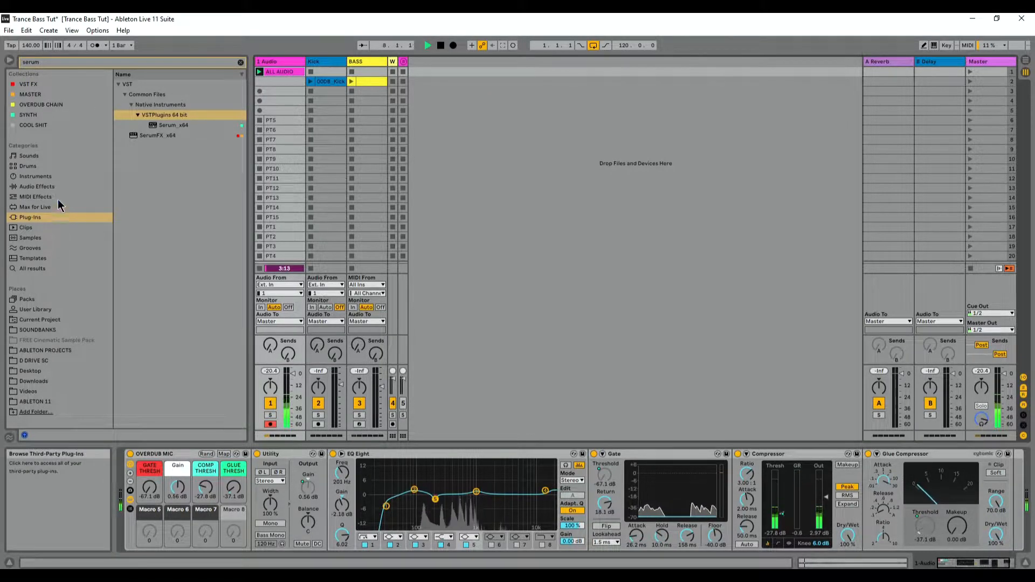
Step: Load Serum_x64 onto the BASS track, move its window aside and enlarge the clip's note editor
left_click(176, 127)
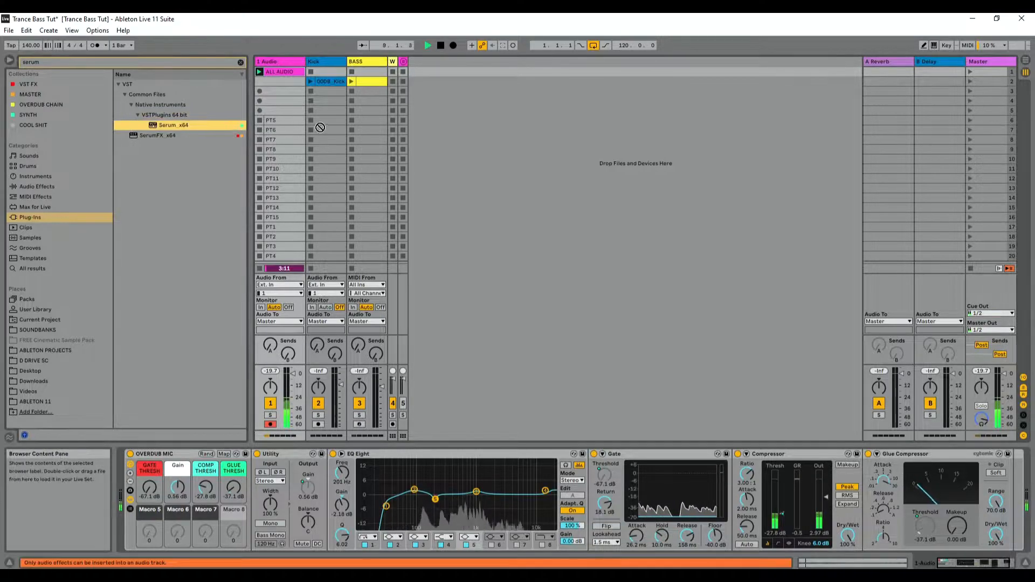
left_click(367, 82)
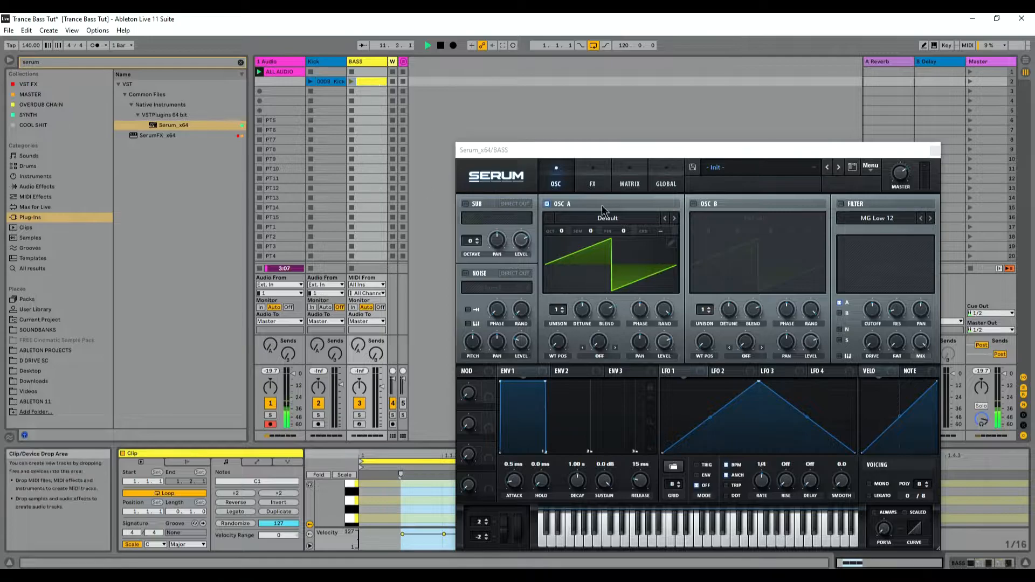
left_click_drag(540, 150, 663, 84)
left_click_drag(431, 447, 426, 236)
Step: Examine the BASS clip's grid setting and note placement, and reposition the Serum window
right_click(393, 342)
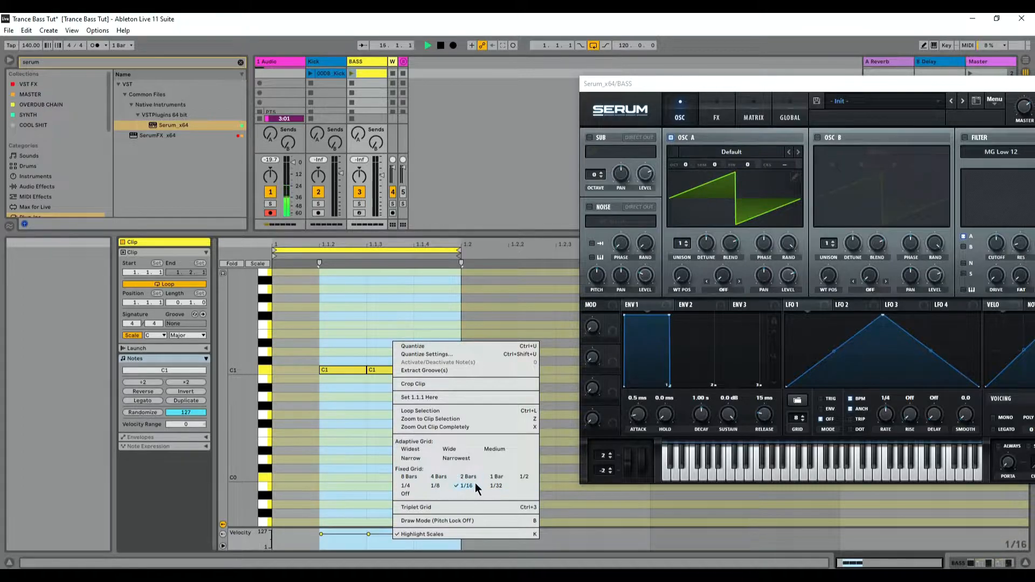
left_click(300, 369)
double_click(441, 370)
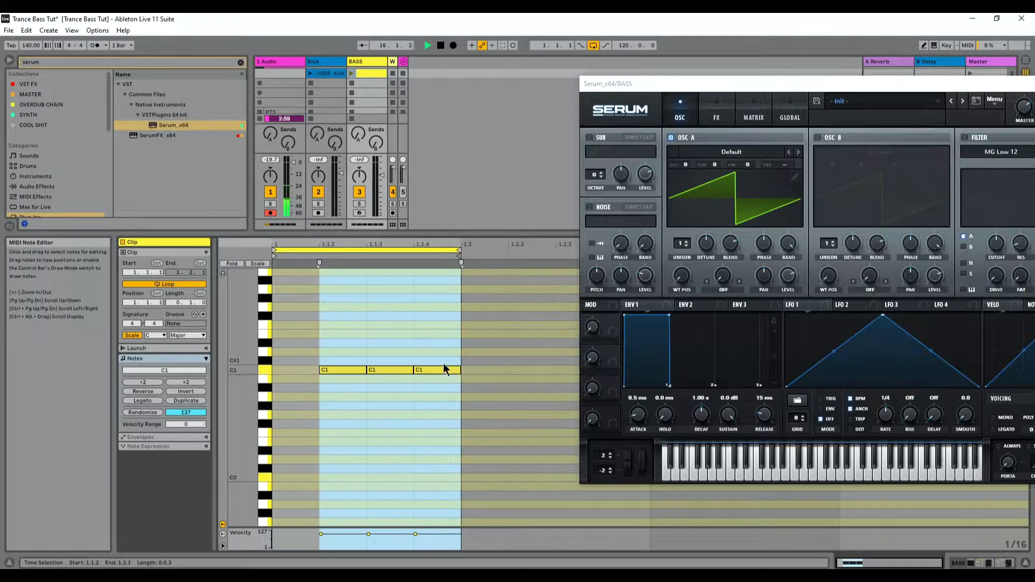
left_click_drag(853, 89, 764, 65)
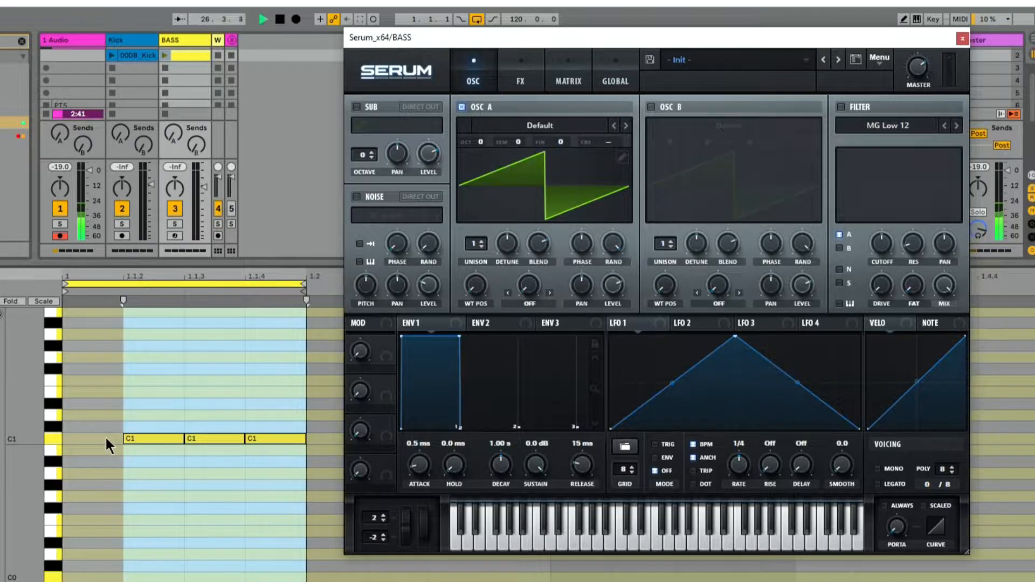
Step: Initialize the Serum preset and generate a saw in both the FFT magnitudes and phases of oscillator A's wavetable
left_click(884, 62)
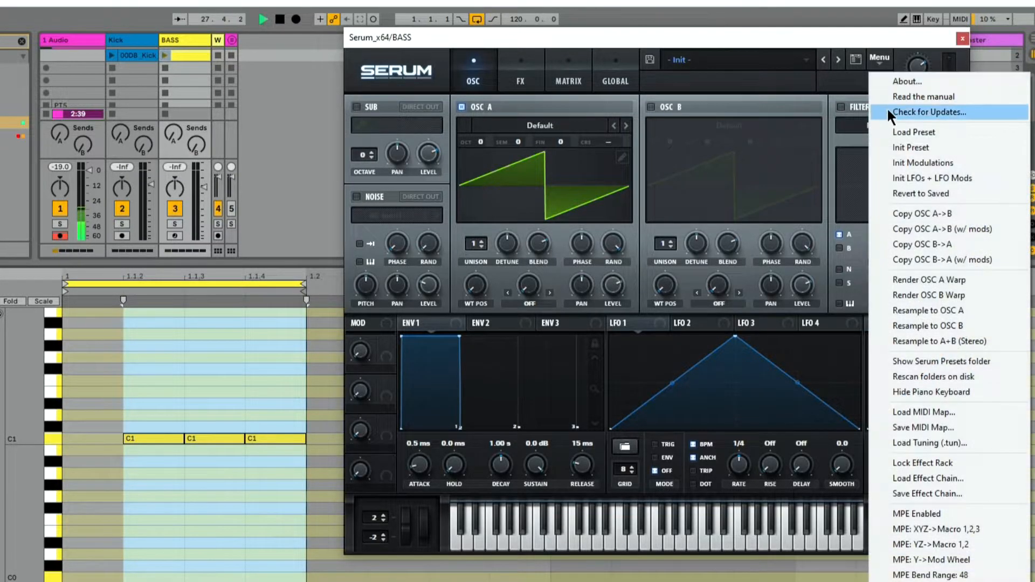
left_click(910, 149)
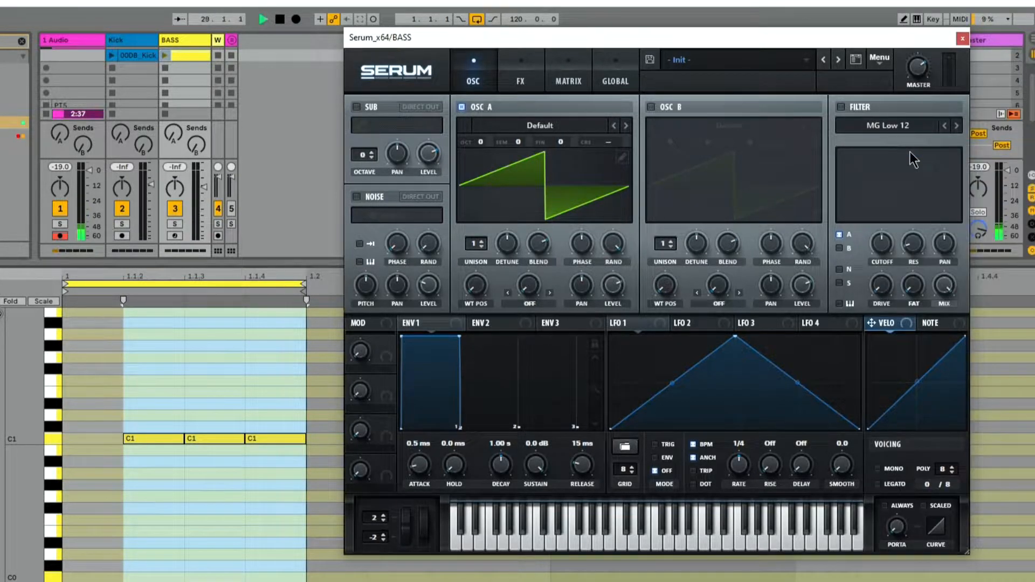
left_click(623, 157)
right_click(552, 137)
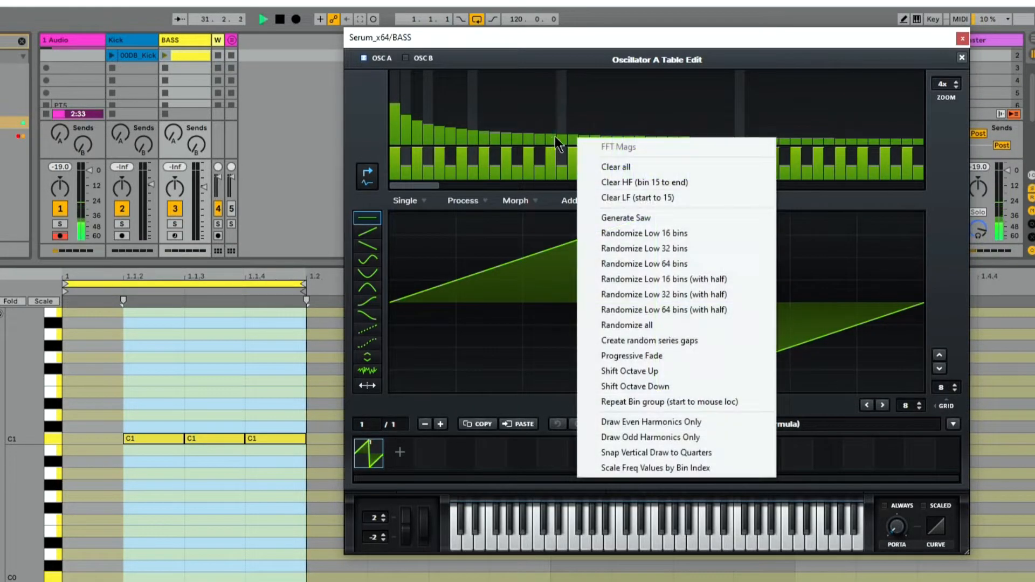
left_click(633, 216)
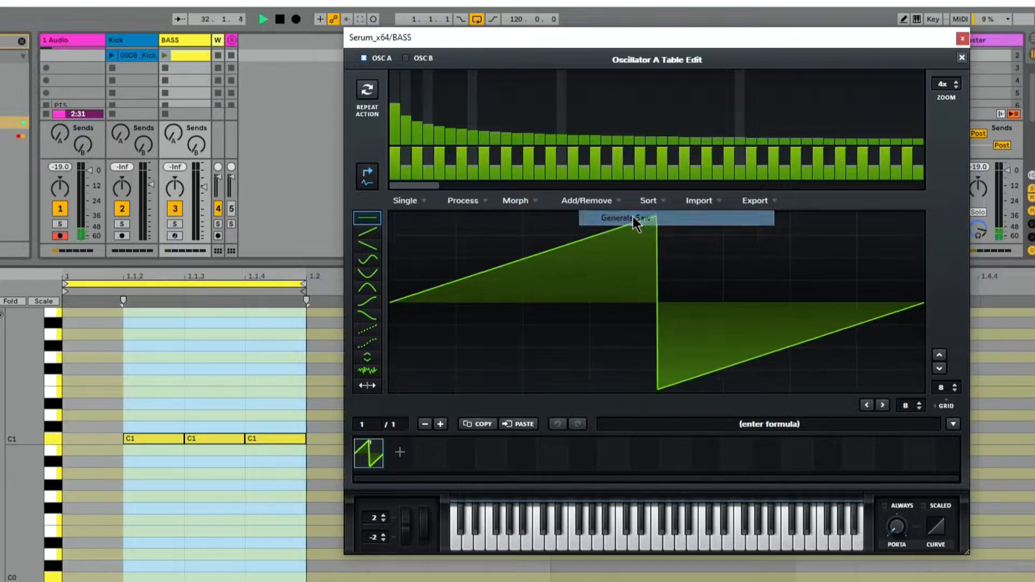
right_click(568, 159)
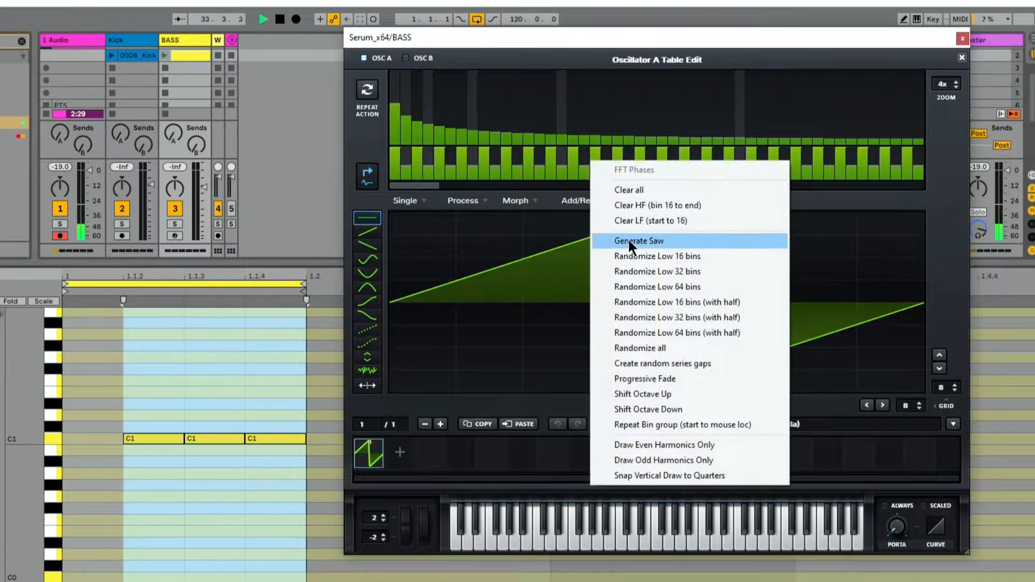
left_click(655, 240)
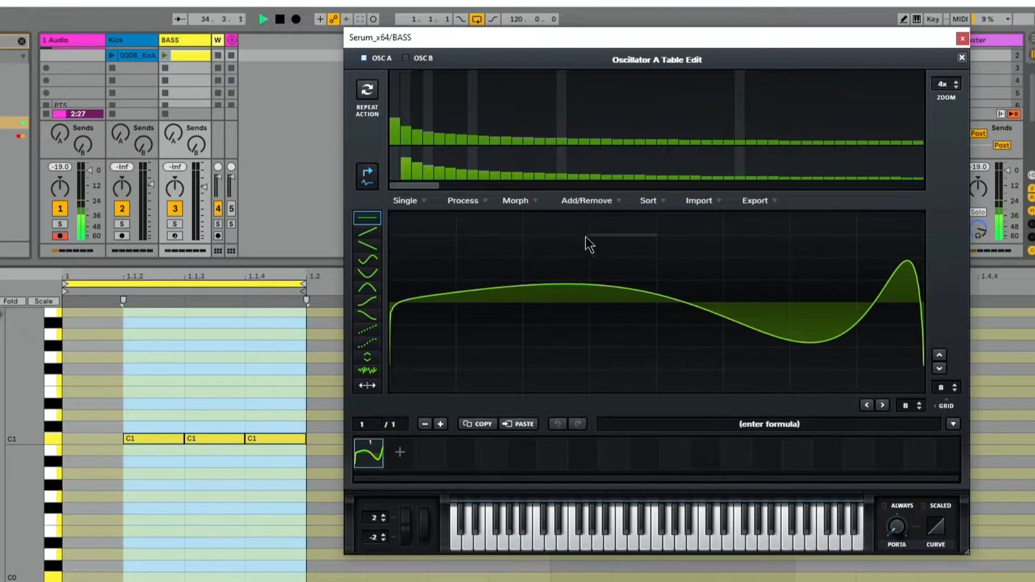
Step: Flip oscillator A's waveform vertically (polarity invert) and horizontally (reverse)
left_click(467, 201)
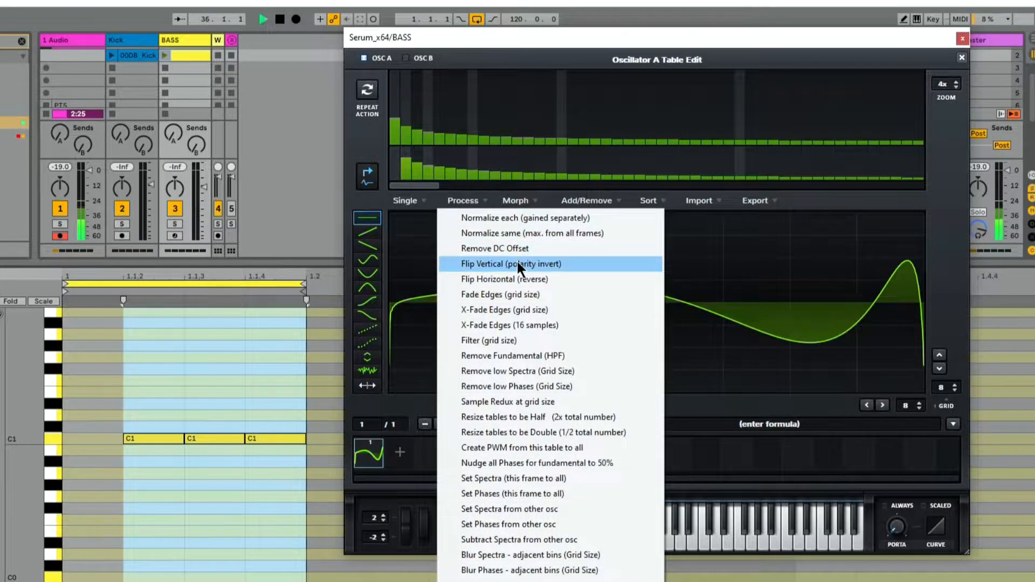
left_click(517, 261)
left_click(472, 202)
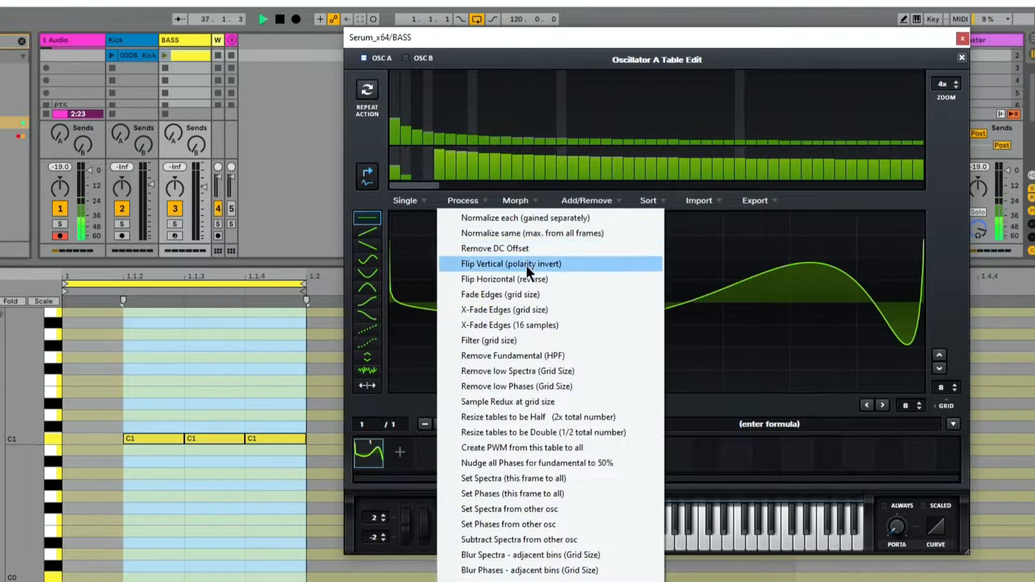
left_click(514, 277)
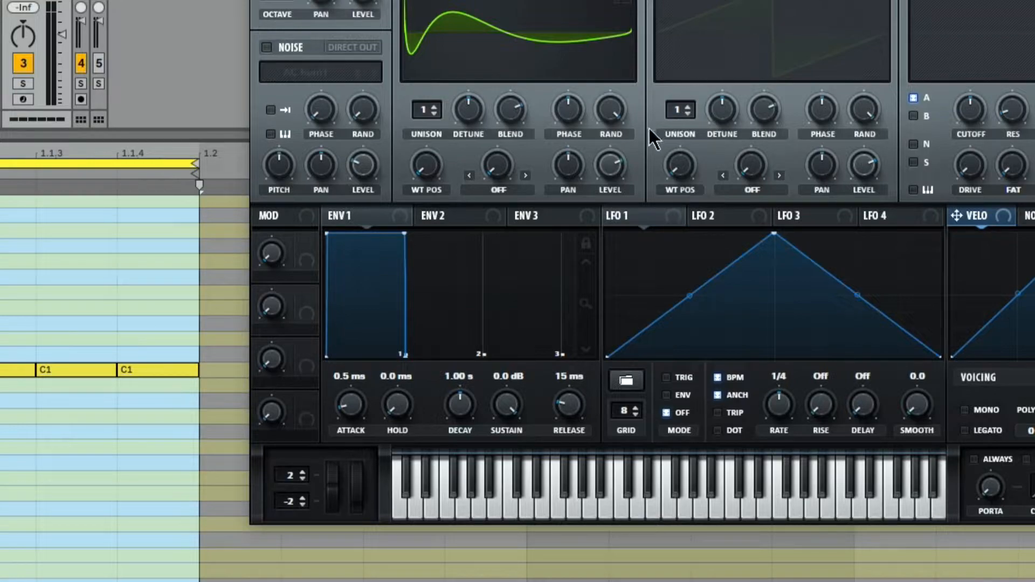
Step: Set oscillator A's random phase to 0% and raise its starting phase
left_click_drag(610, 114, 585, 344)
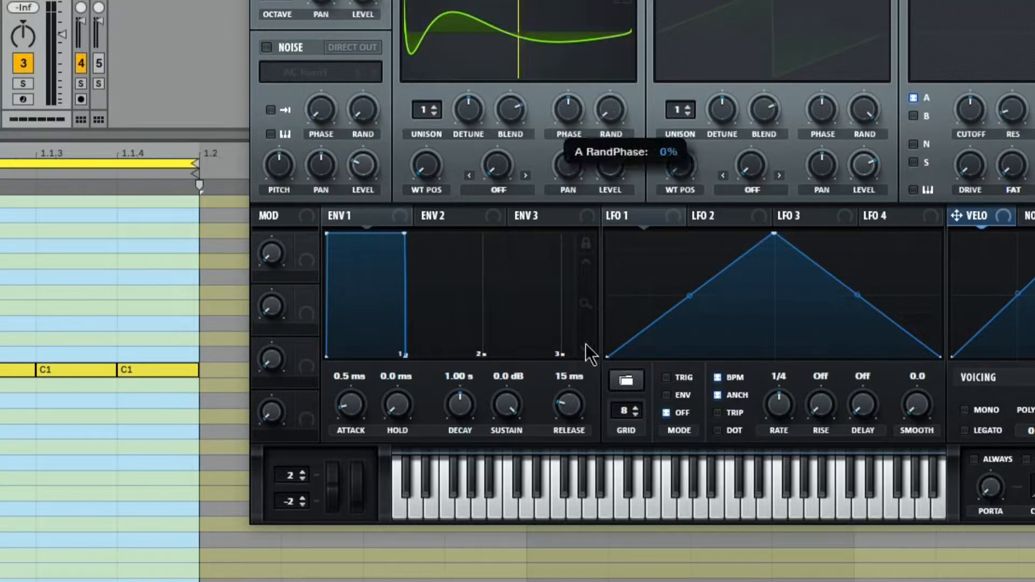
mouse_move(564, 114)
left_mouse_down()
mouse_move(563, 86)
mouse_move(550, 117)
left_mouse_up()
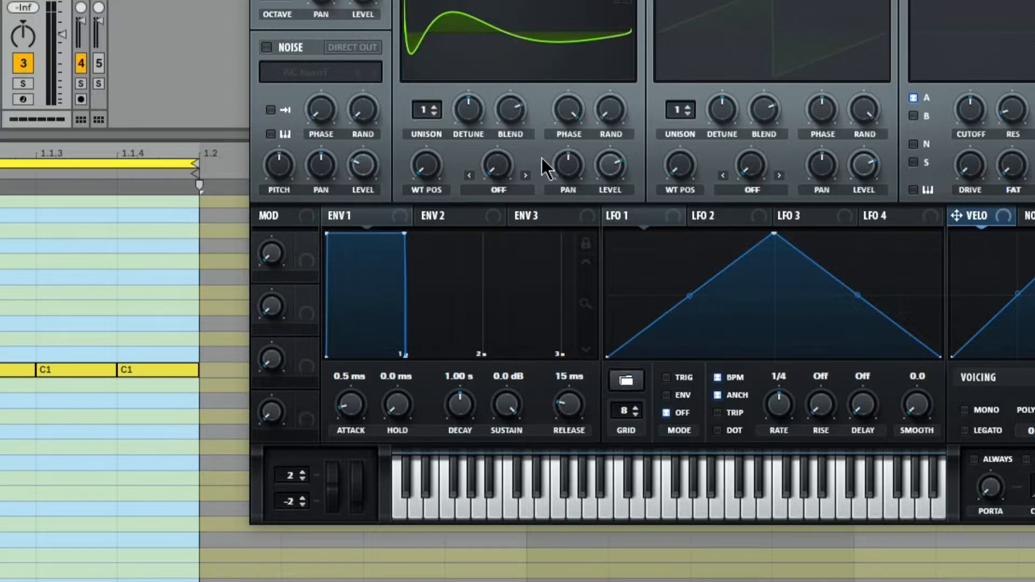
Step: Lock Envelope 1's display zoom and shape it with a 0.8 ms attack, 132 ms decay and -1.2 dB sustain
left_click(587, 244)
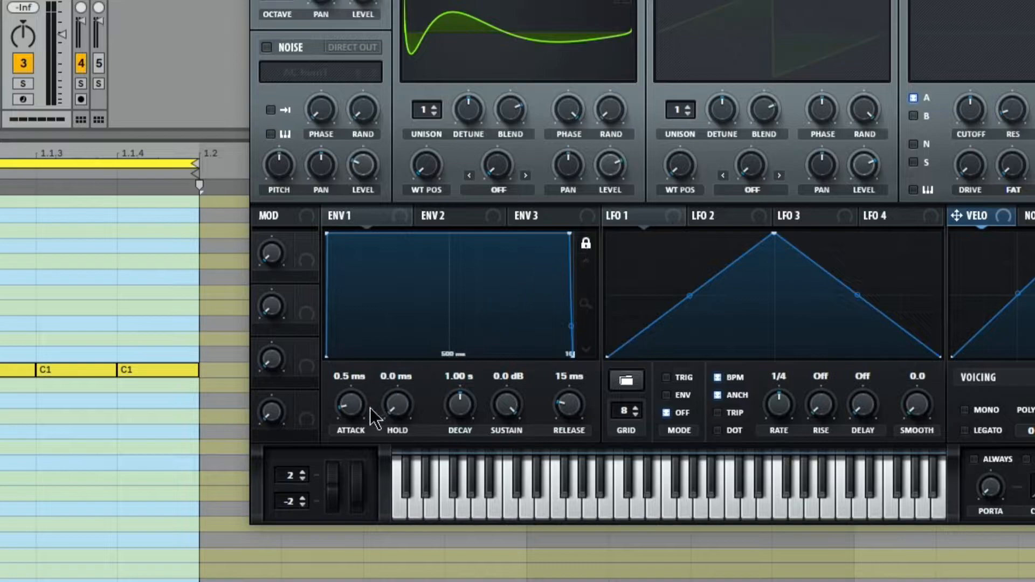
left_click_drag(350, 417, 378, 347)
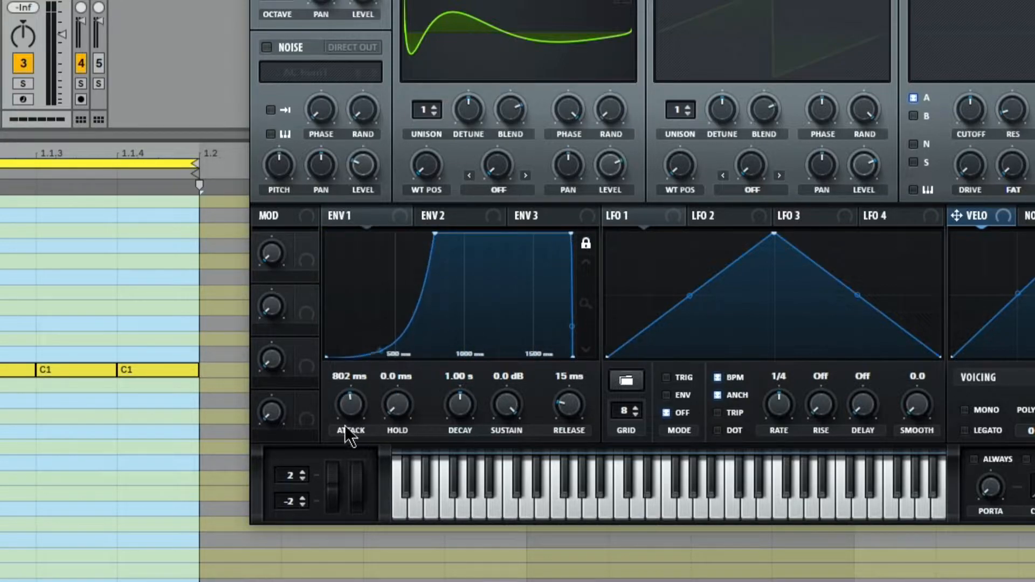
left_click_drag(352, 398, 328, 452)
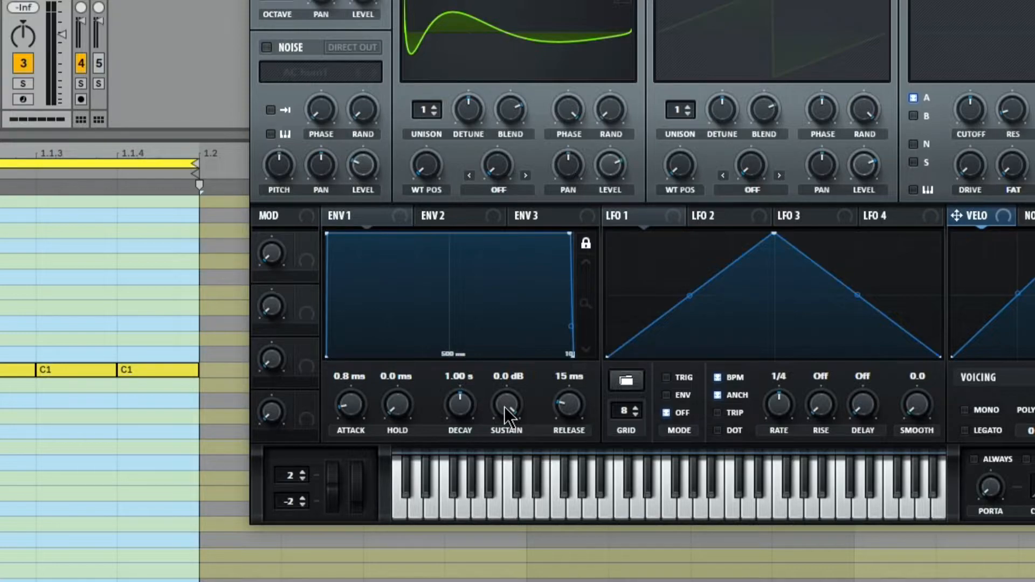
left_click_drag(452, 410, 499, 421)
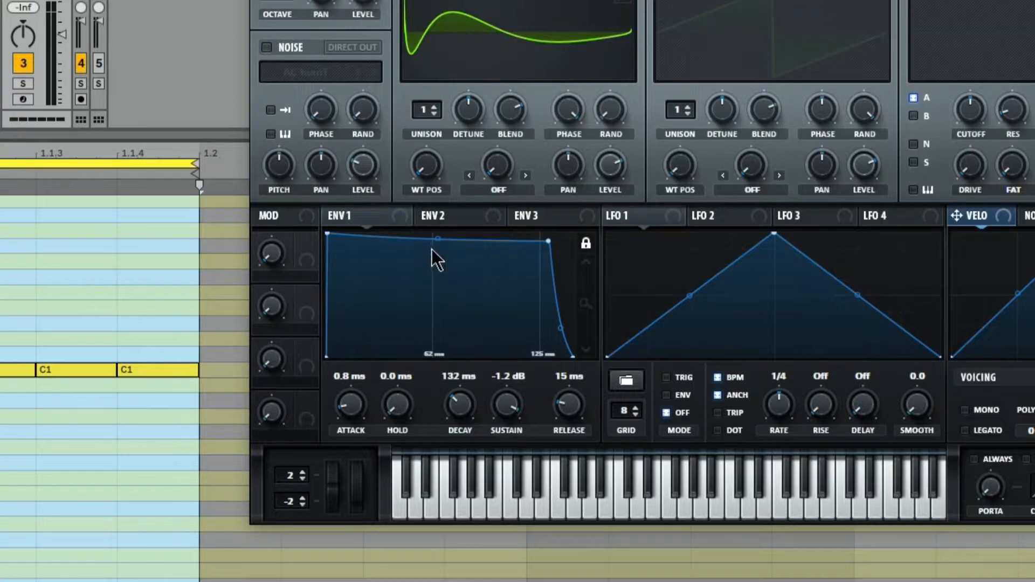
left_click_drag(433, 241, 429, 267)
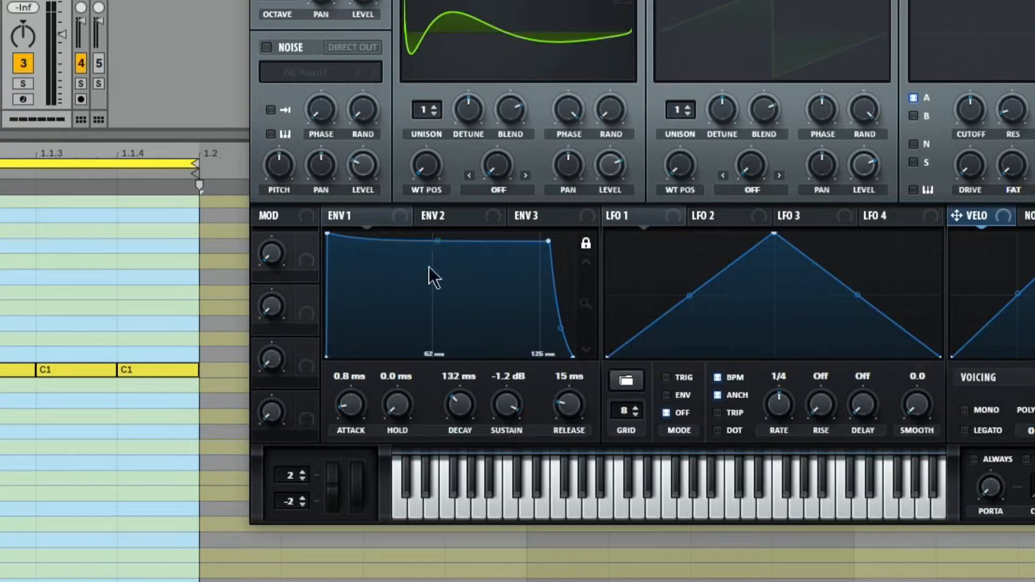
Step: Set Envelope 2's attack to 4.2 ms
left_click(460, 215)
left_click_drag(345, 397, 366, 344)
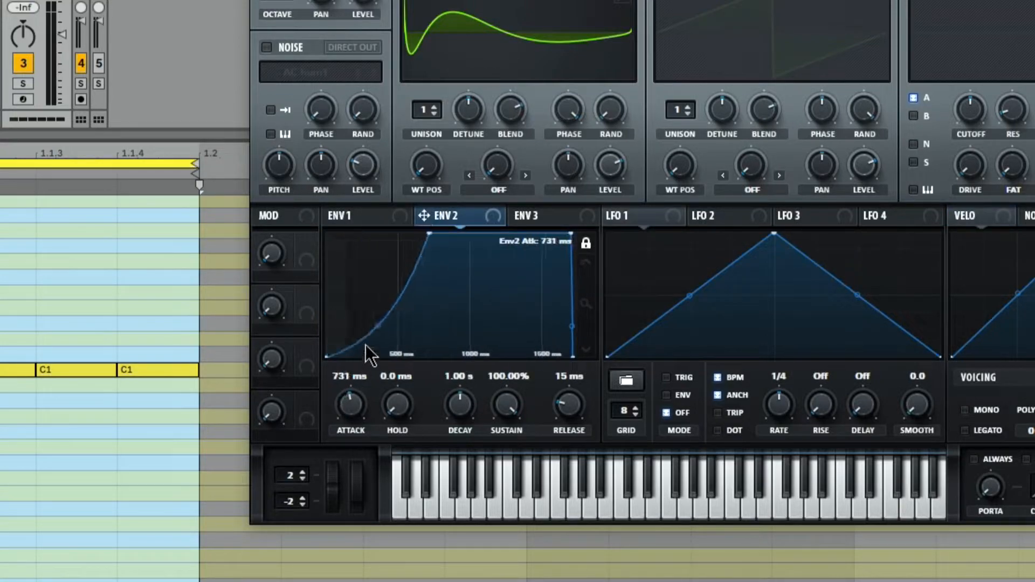
left_click_drag(347, 412, 330, 445)
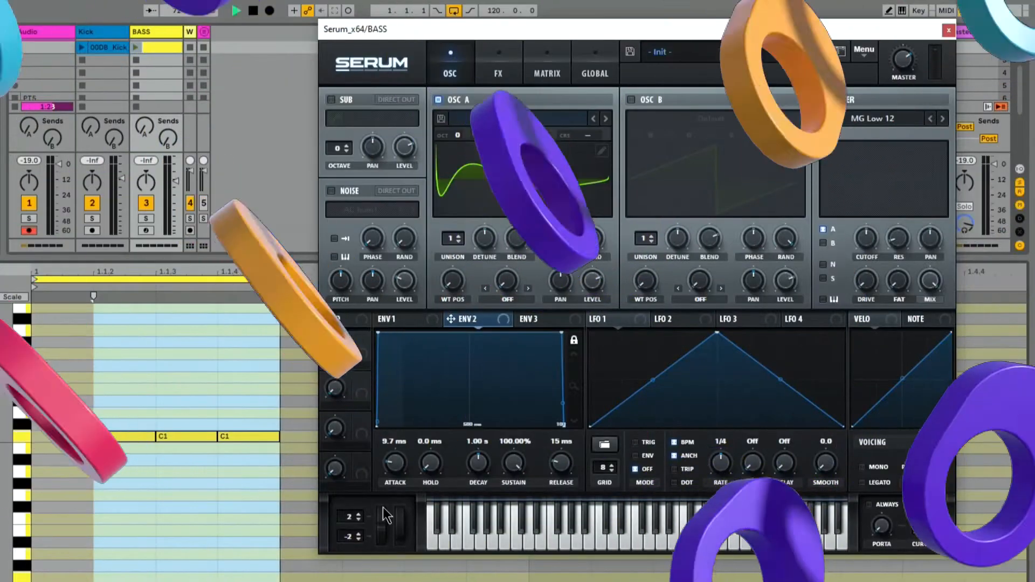
left_click_drag(389, 463, 389, 467)
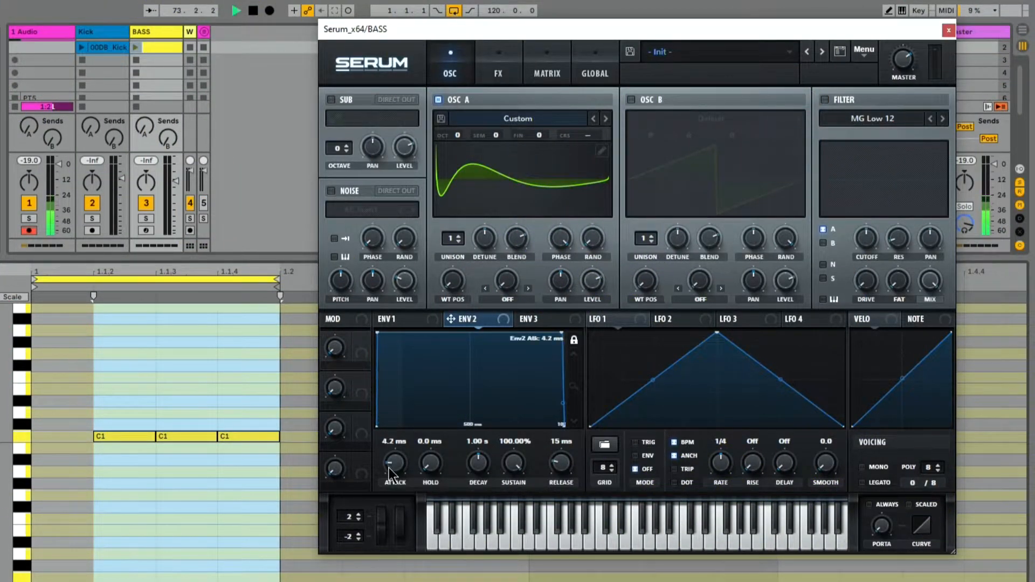
Step: Enable the filter as MG Low 18, lower its cutoff and assign Envelope 2 to modulate the cutoff
left_click(824, 99)
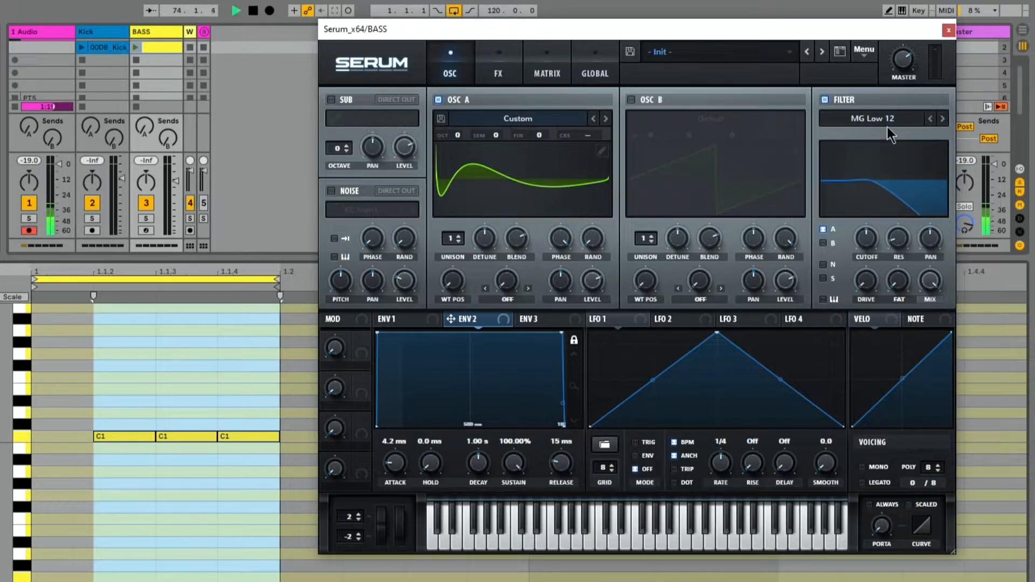
left_click(941, 119)
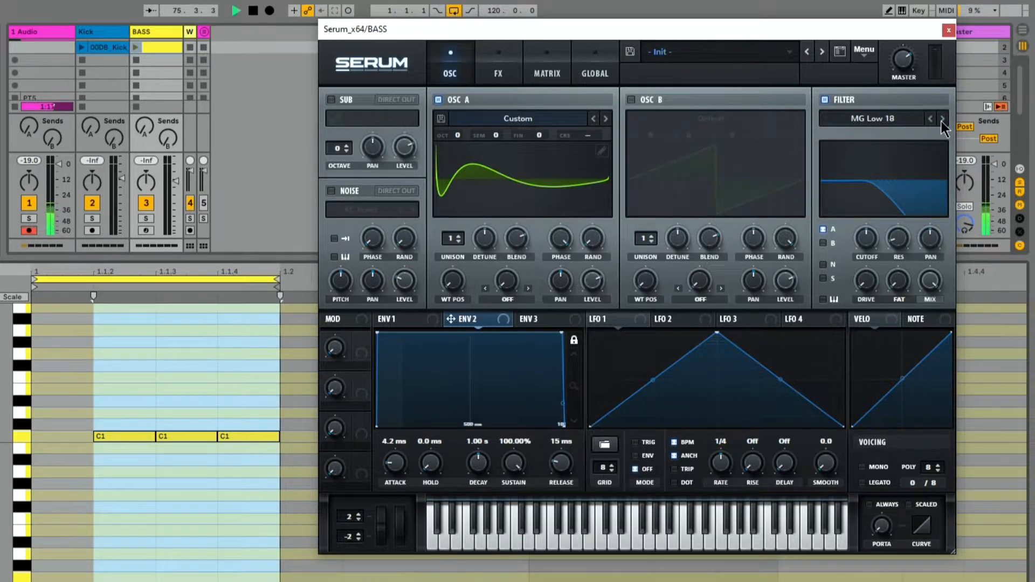
left_click_drag(862, 234, 843, 387)
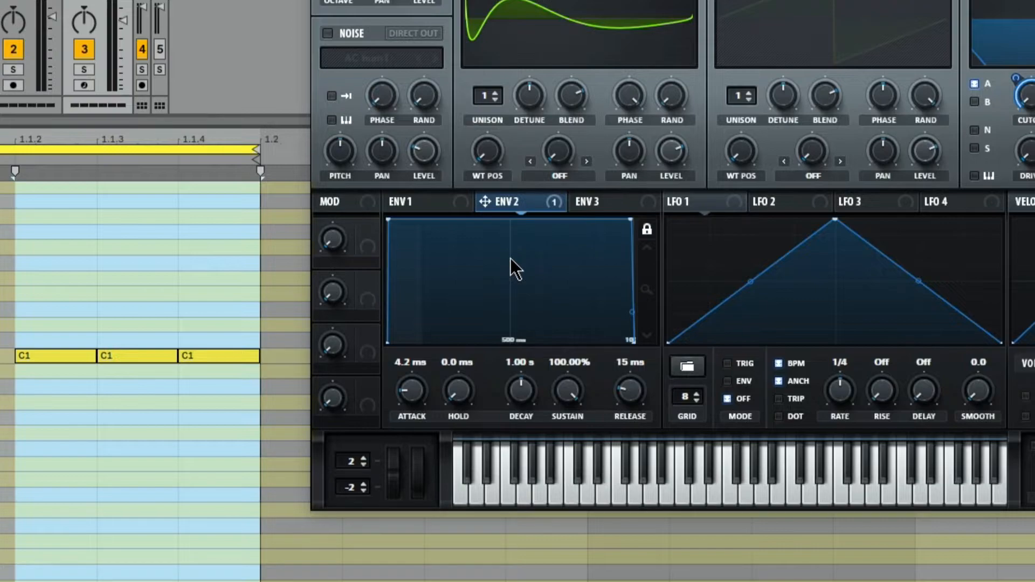
Step: Shape Envelope 2 with a 259 ms decay, a steeper decay curve and a sustain of 62.28%
left_click_drag(520, 390, 541, 409)
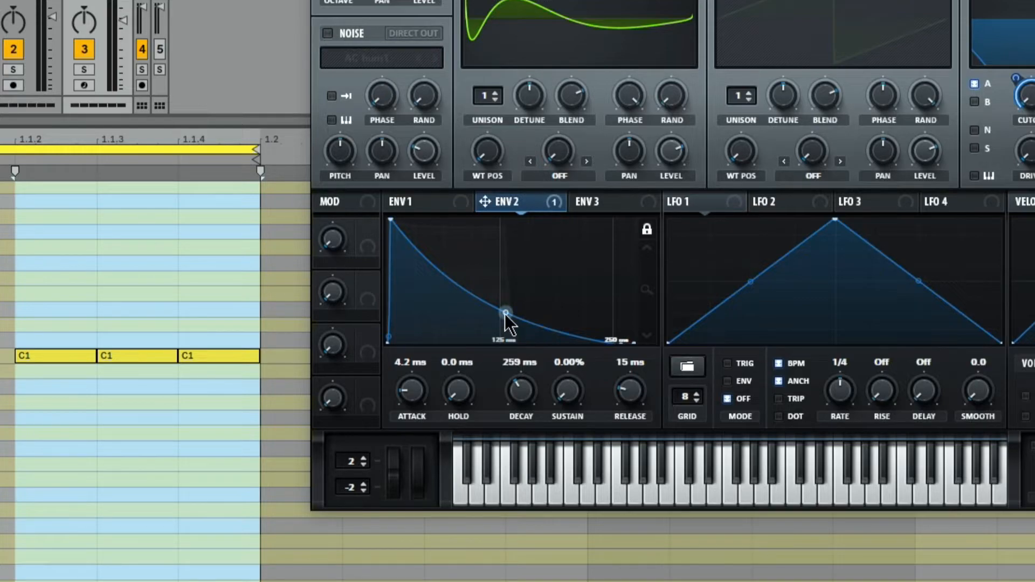
left_click_drag(505, 313, 494, 330)
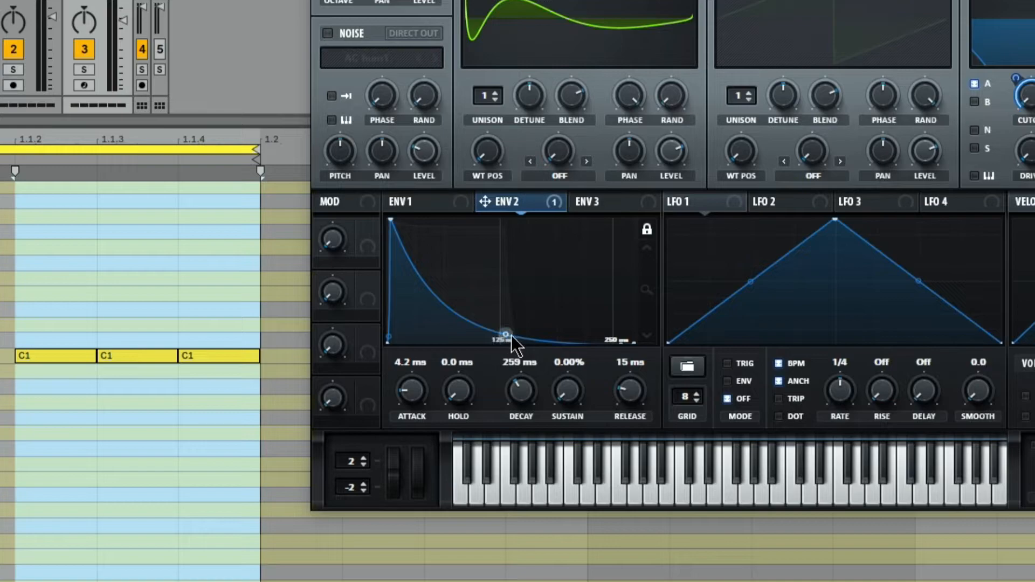
left_click_drag(557, 398, 603, 301)
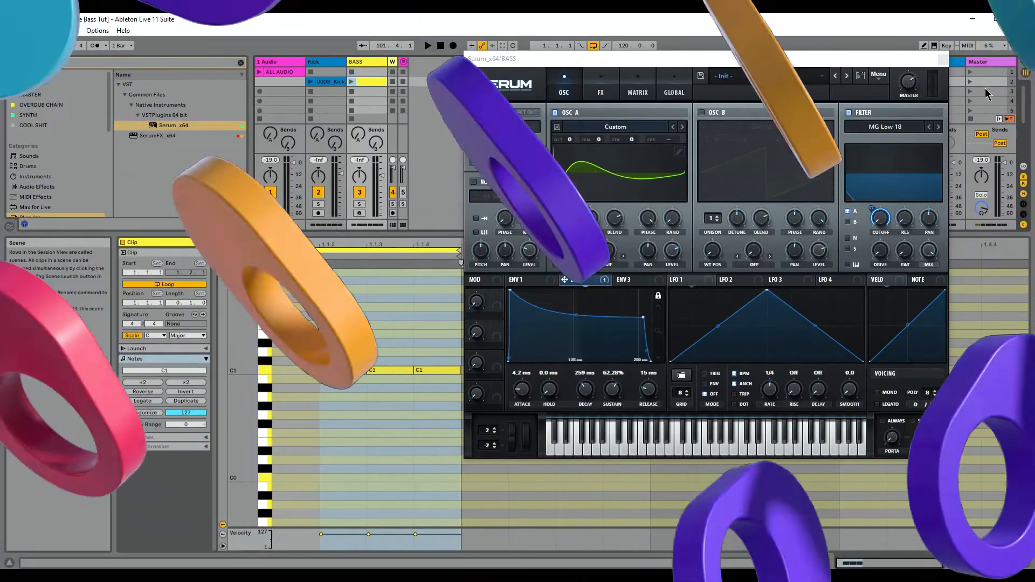
Step: Play the kick and bass scene, lower oscillator A's level and assign Velocity to modulate that level
left_click(970, 82)
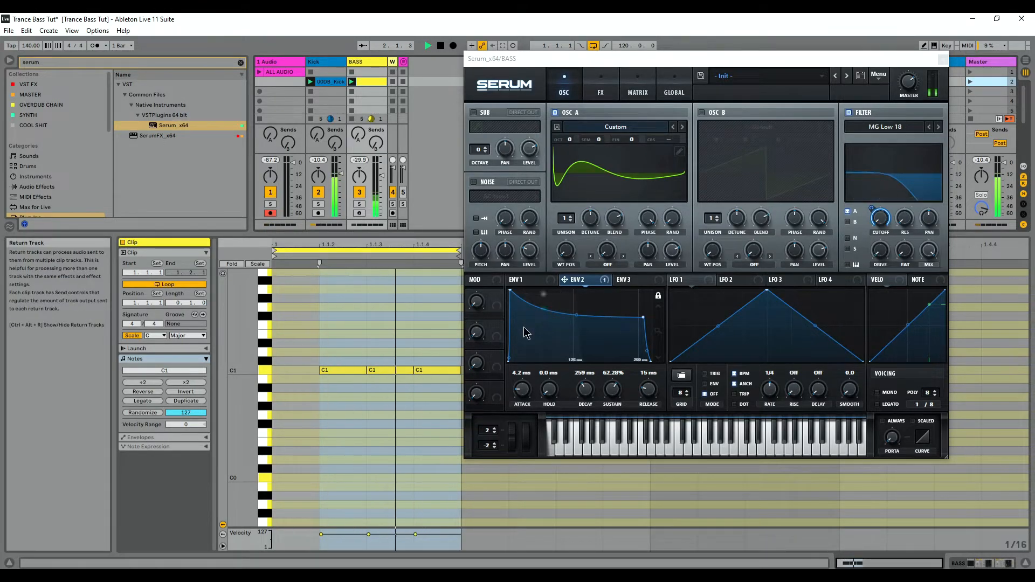
left_click_drag(635, 54, 659, 63)
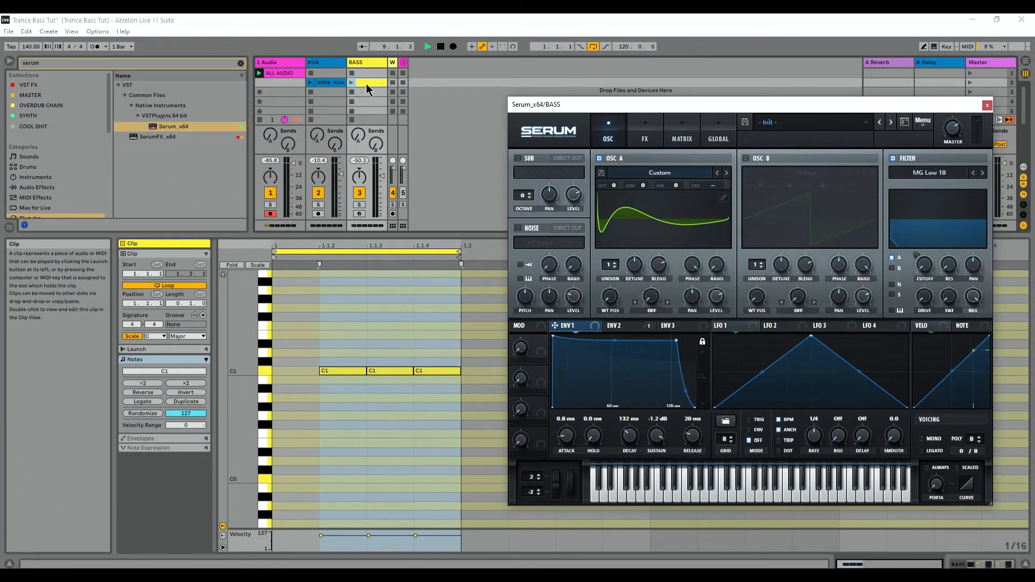
left_click_drag(718, 298, 720, 330)
left_click_drag(930, 326, 719, 299)
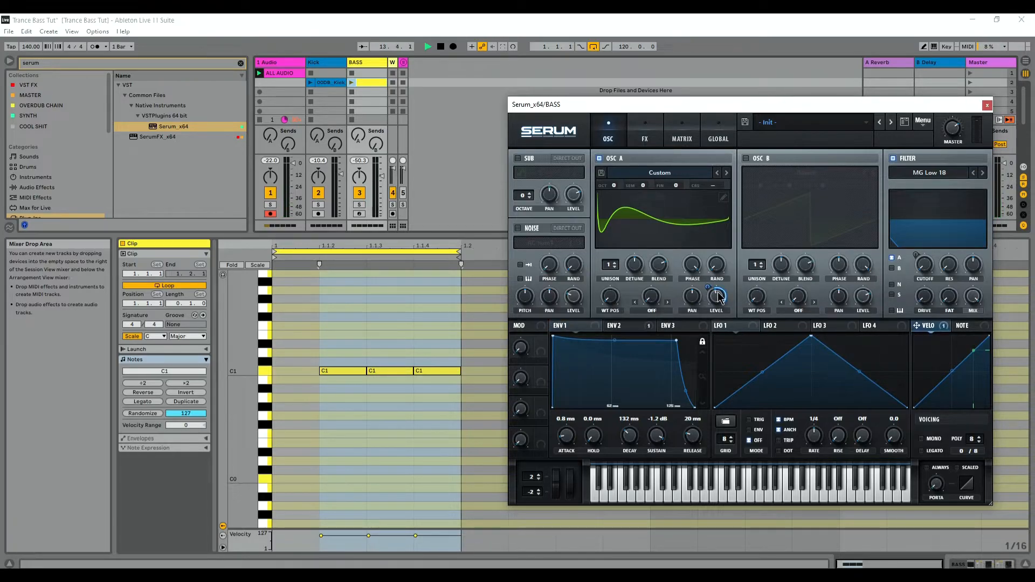
Step: Raise the cutoff of the MG Low 6 filter in the effects section and launch the kick and bass scene
left_click(647, 135)
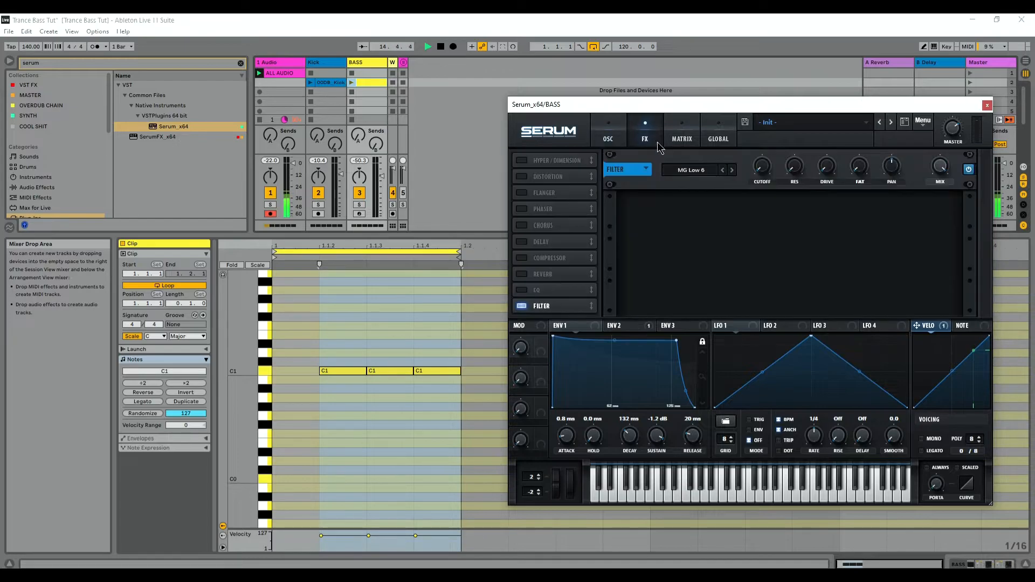
left_click_drag(764, 180, 814, 31)
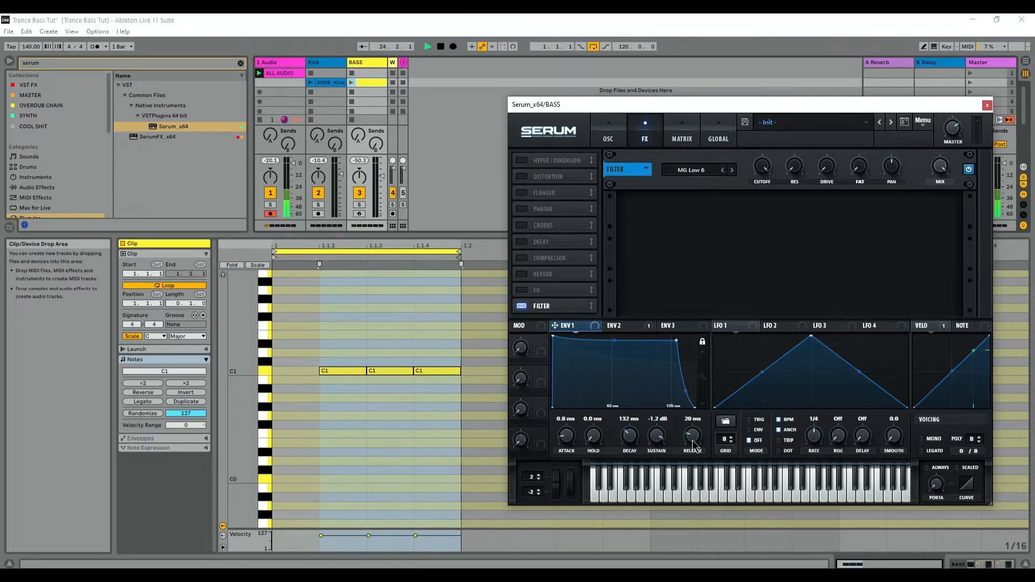
left_click(968, 83)
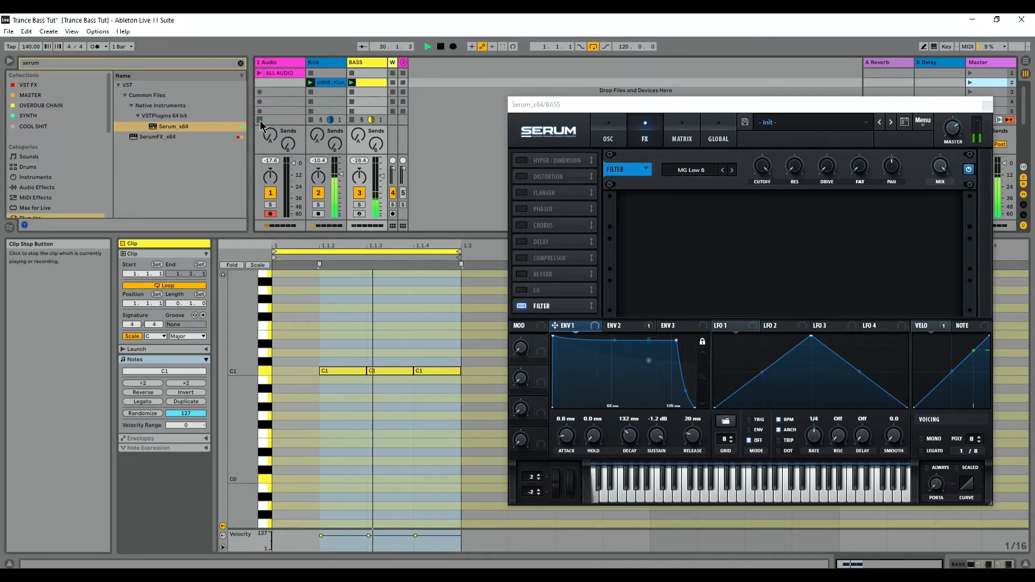
Step: Make Envelope 2's decay curve less steep while the kick and bass scene plays
left_click(606, 135)
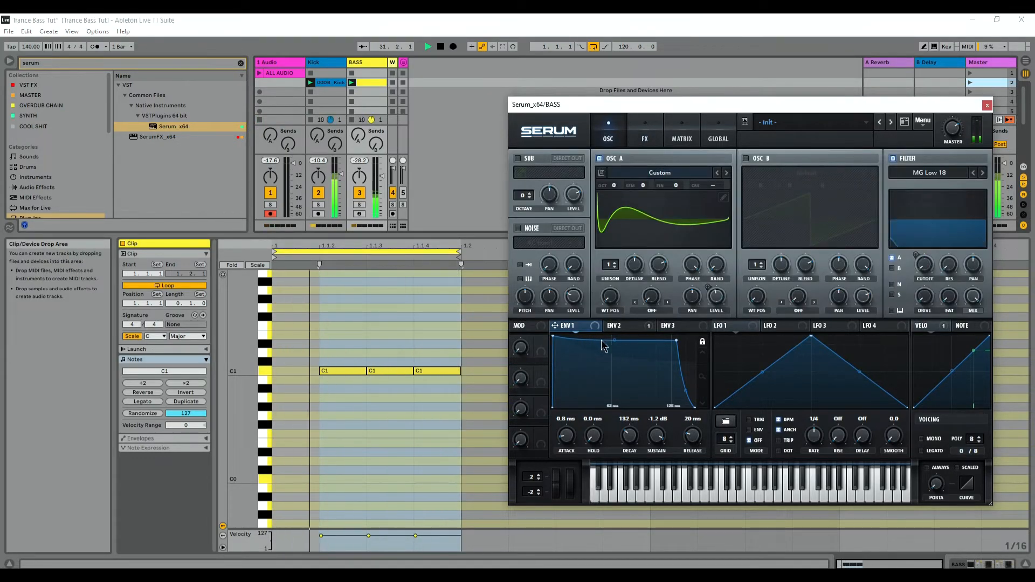
left_click(619, 325)
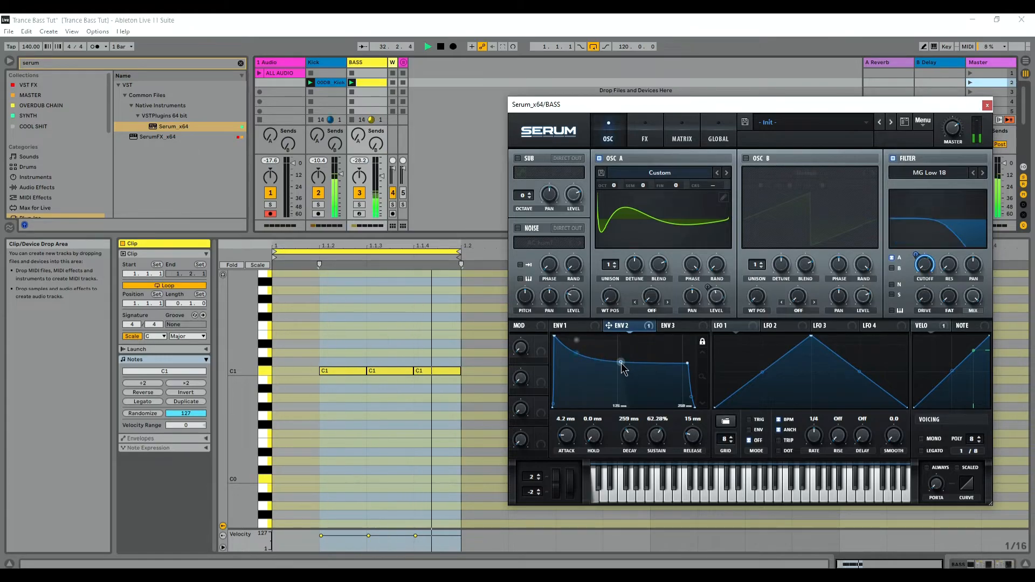
left_click_drag(622, 363, 641, 355)
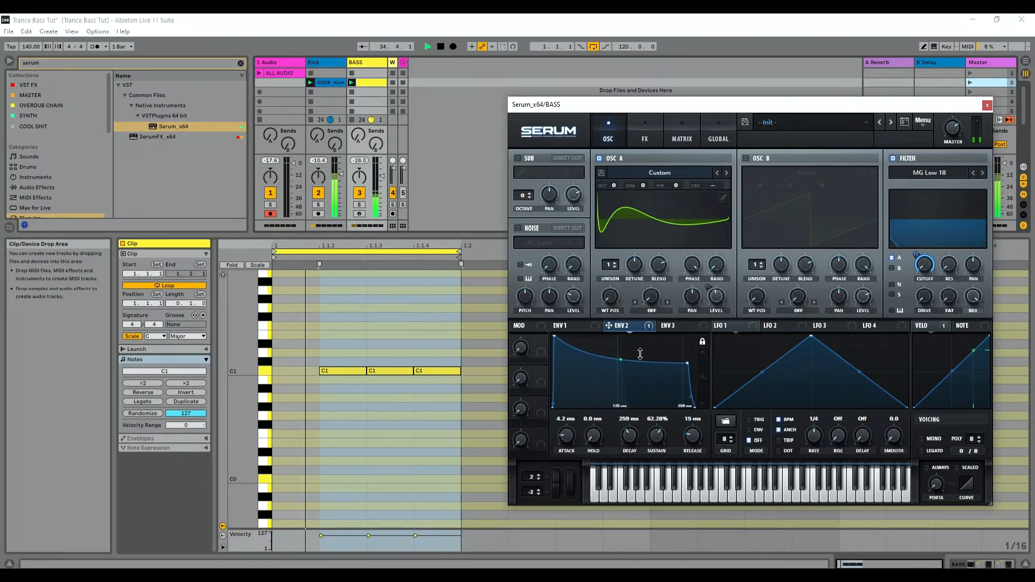